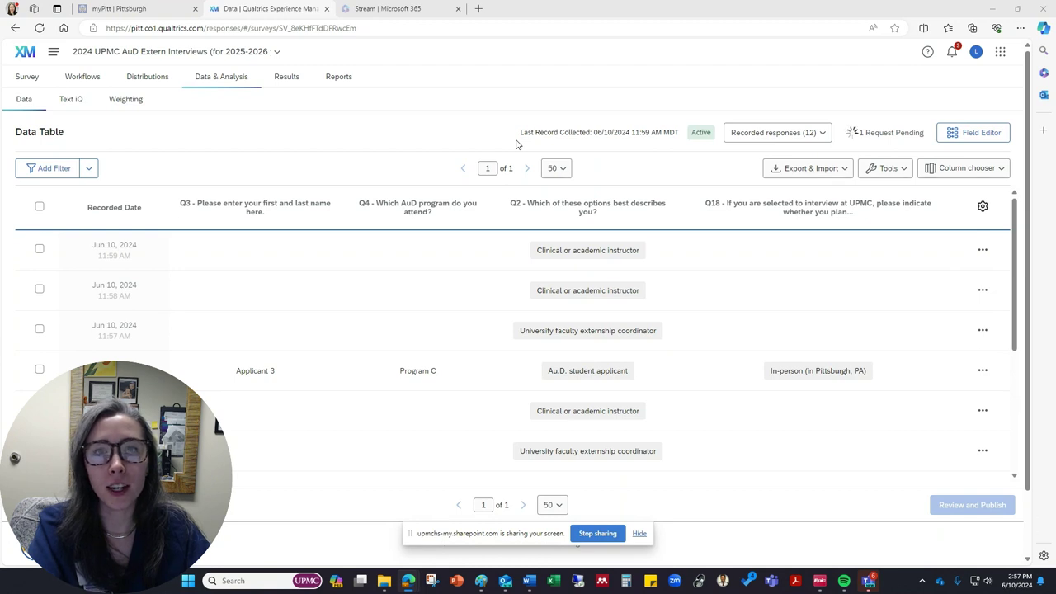
Scroll through the survey's intro text in the Survey builder, then return to Data & Analysis
left_click(27, 75)
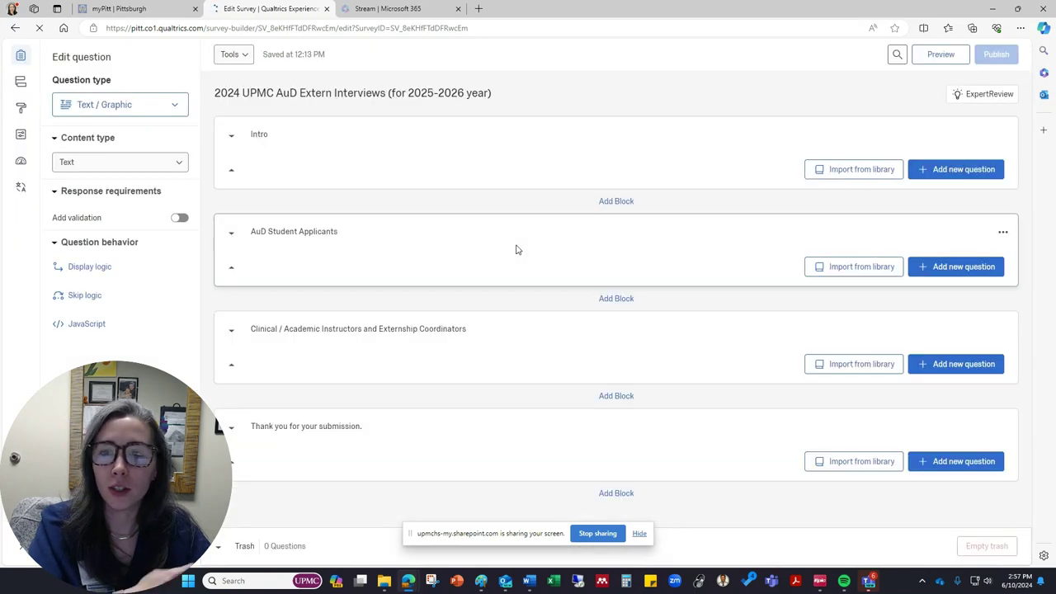
scroll(536, 248, "down", 1)
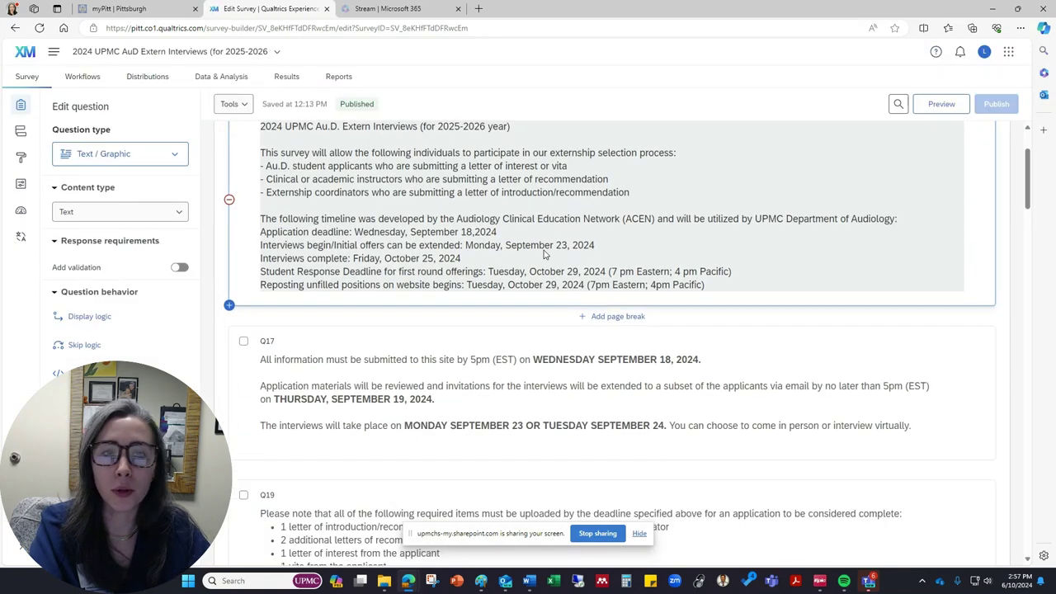
scroll(371, 181, "up", 2)
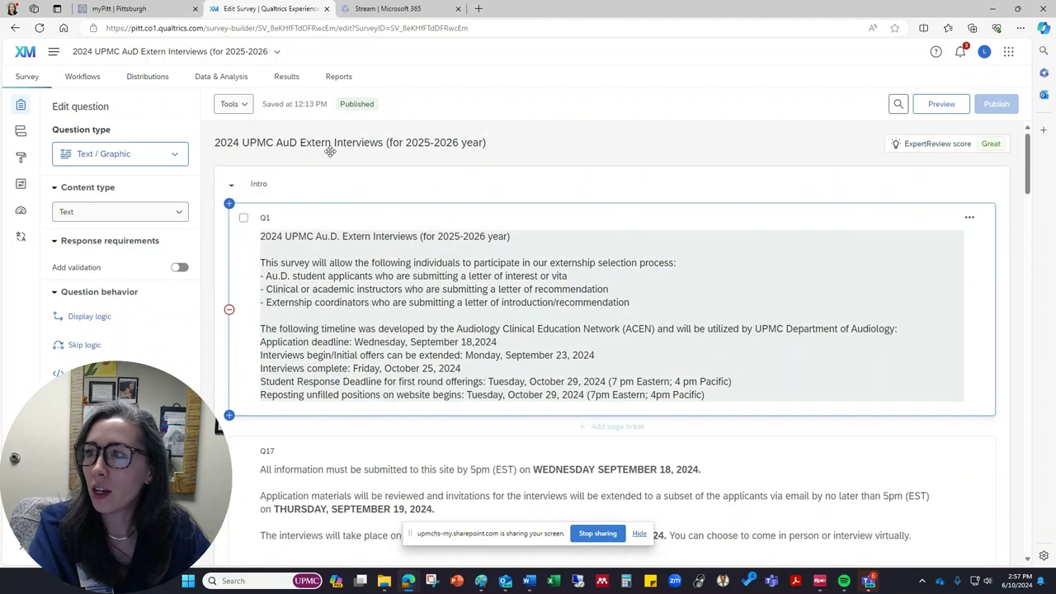
left_click(221, 76)
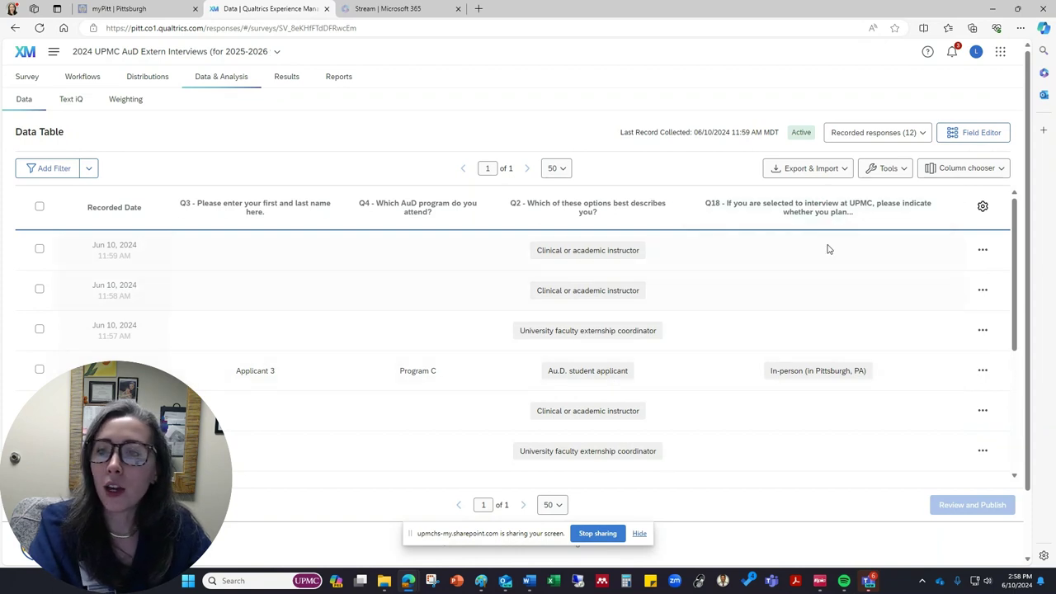
Browse the addable columns beside the Q18 header and close the list without adding any
left_click(681, 207)
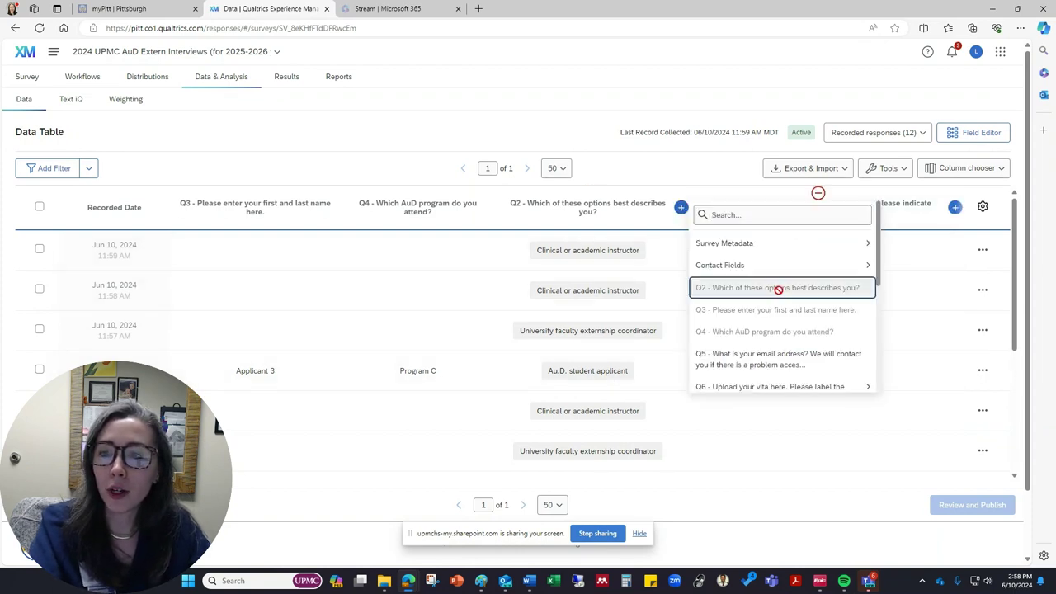
scroll(781, 359, "down", 2)
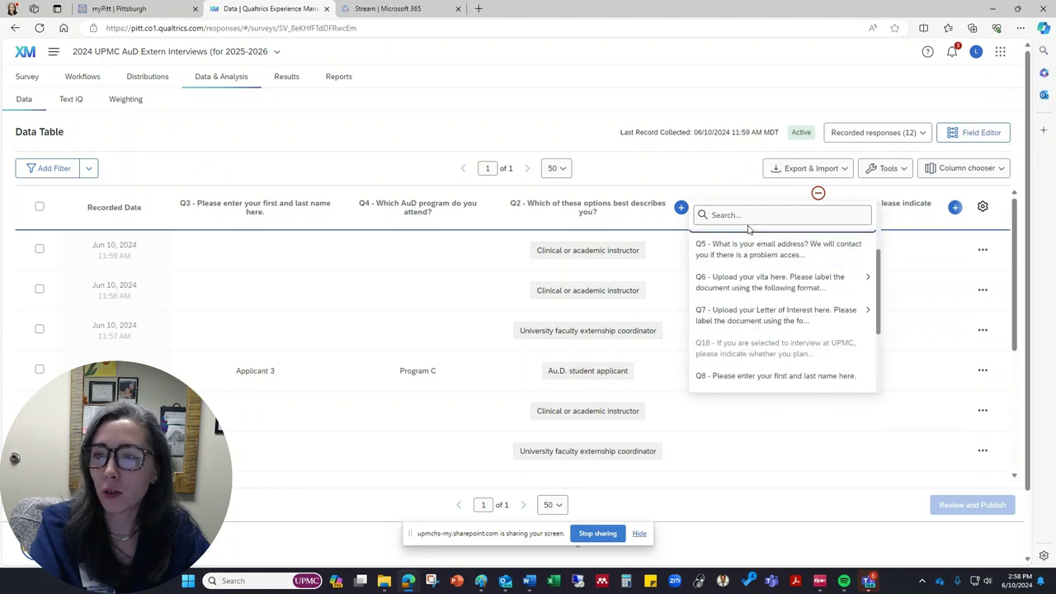
left_click(681, 209)
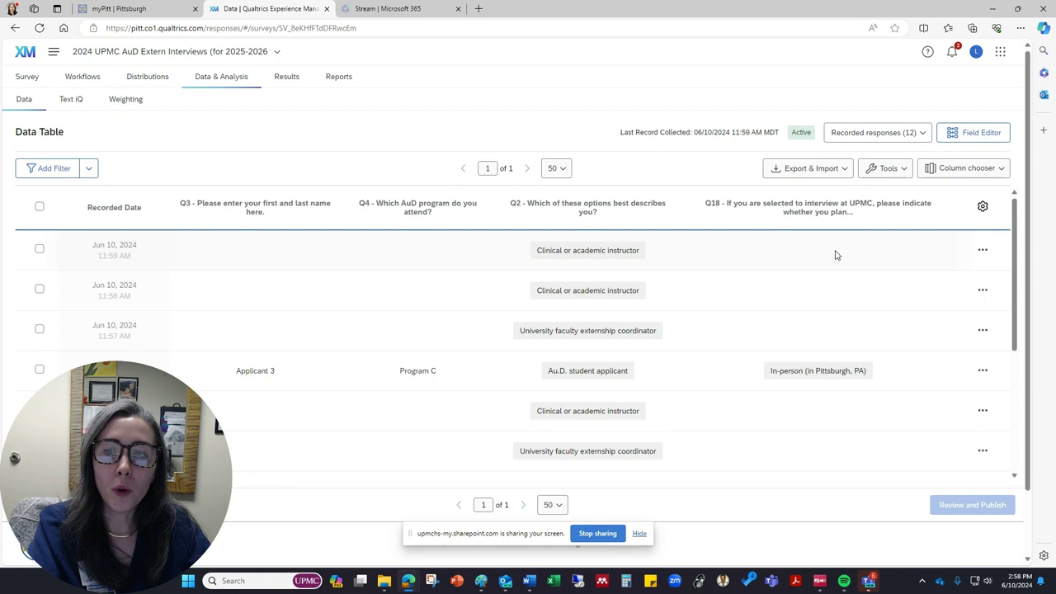
View response 1 of 12 and scroll through its answers down to the 33.8KB PDF upload
left_click(983, 252)
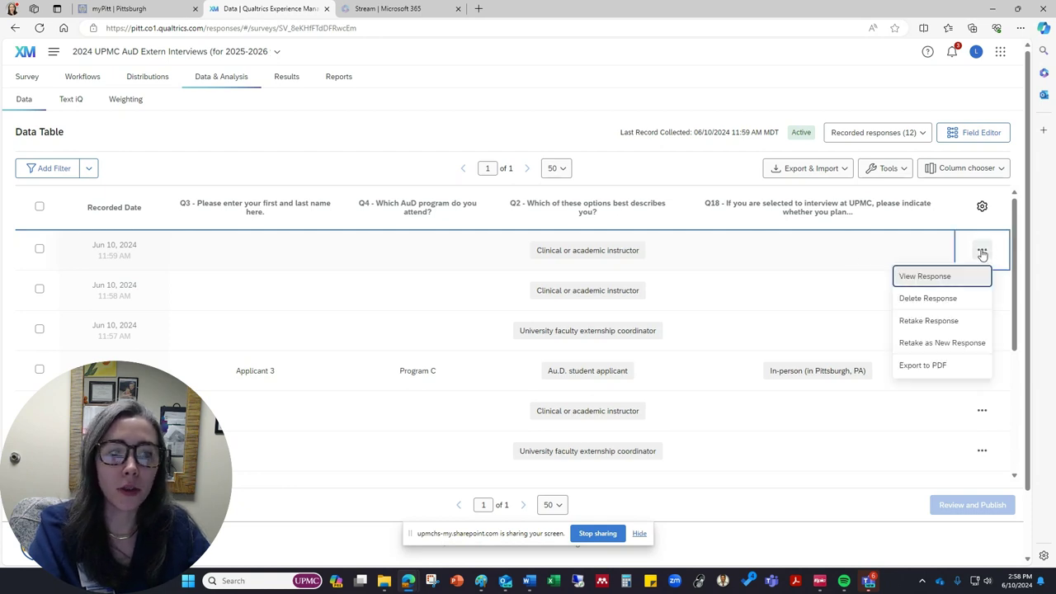
left_click(915, 277)
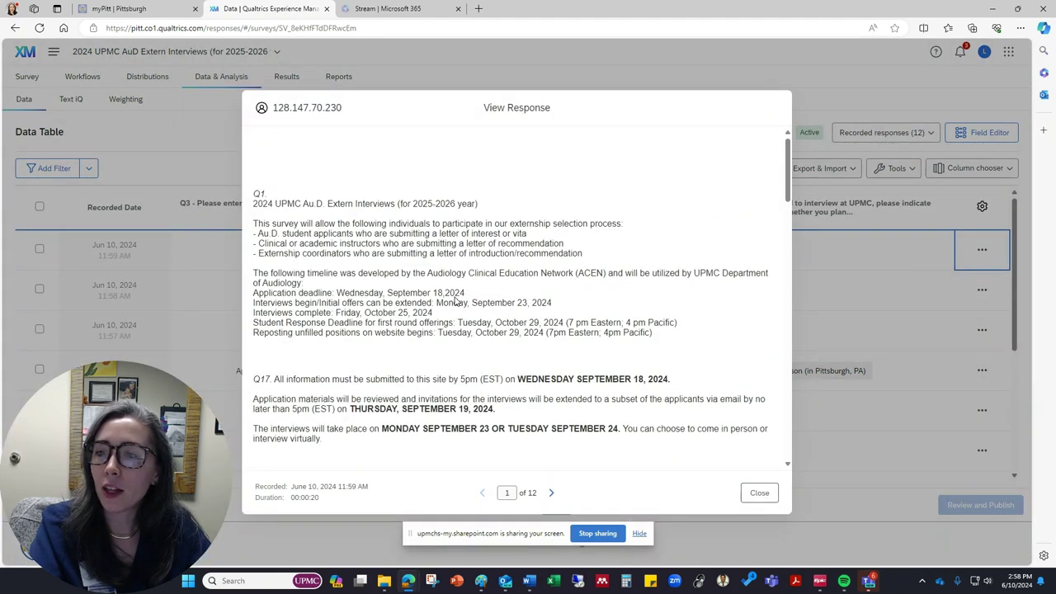
scroll(456, 301, "down", 3)
scroll(452, 299, "down", 2)
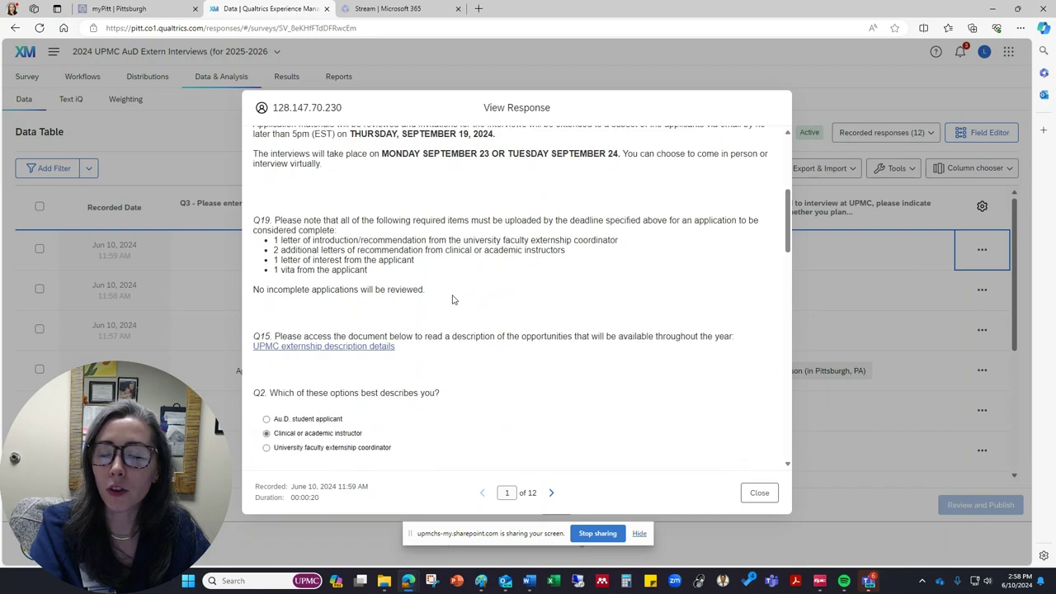
scroll(454, 295, "up", 2)
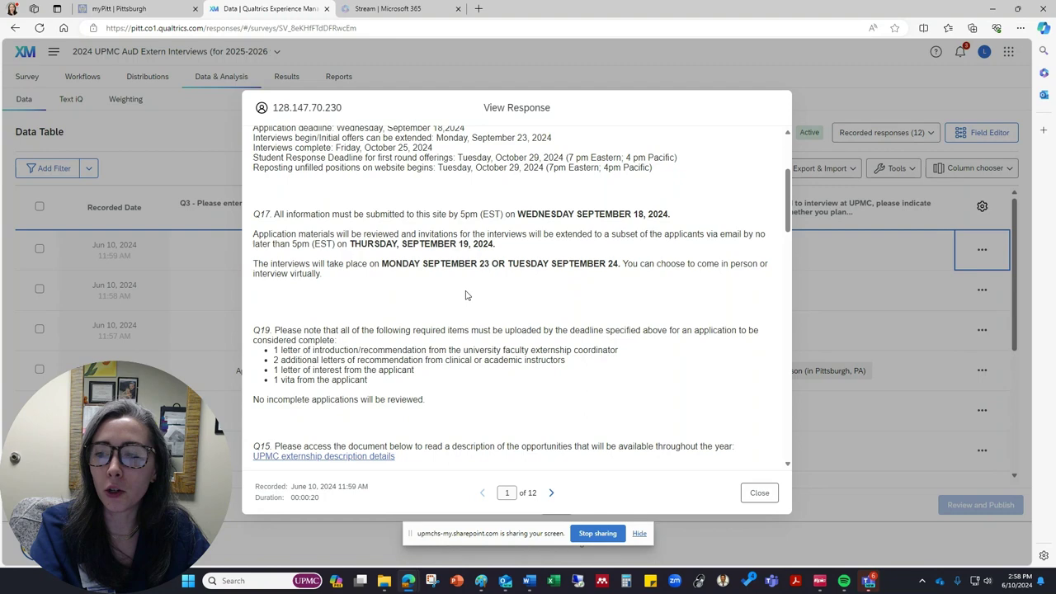
scroll(465, 295, "down", 6)
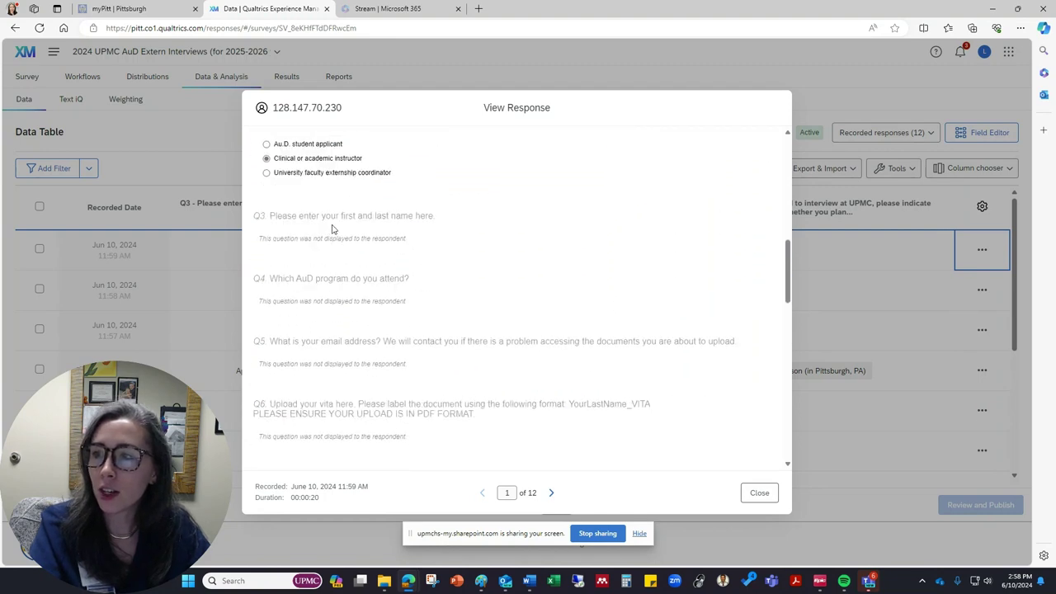
scroll(361, 312, "down", 4)
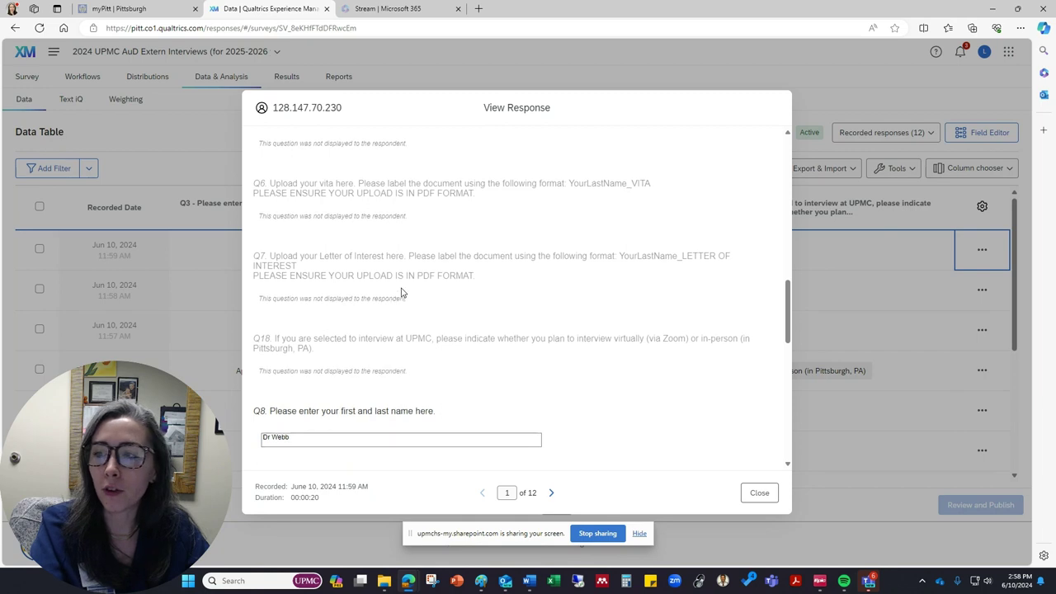
scroll(400, 290, "down", 4)
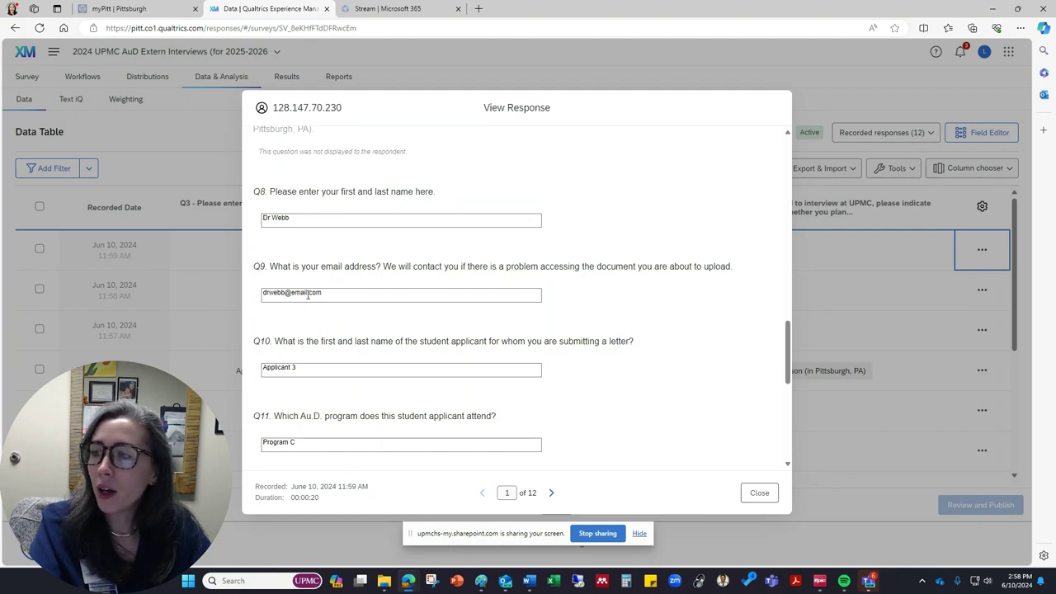
scroll(354, 292, "down", 2)
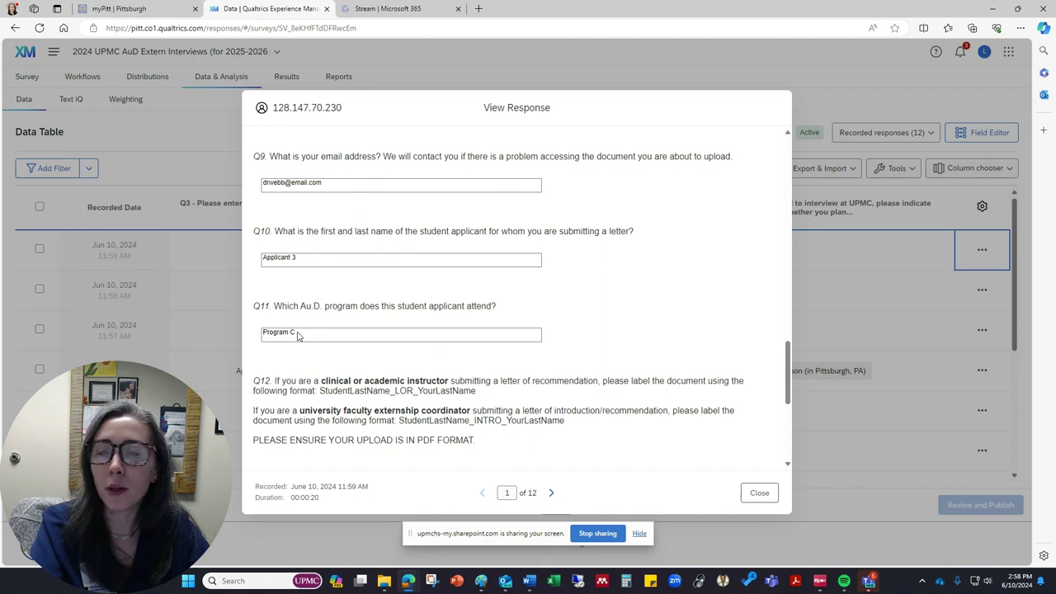
scroll(376, 327, "down", 5)
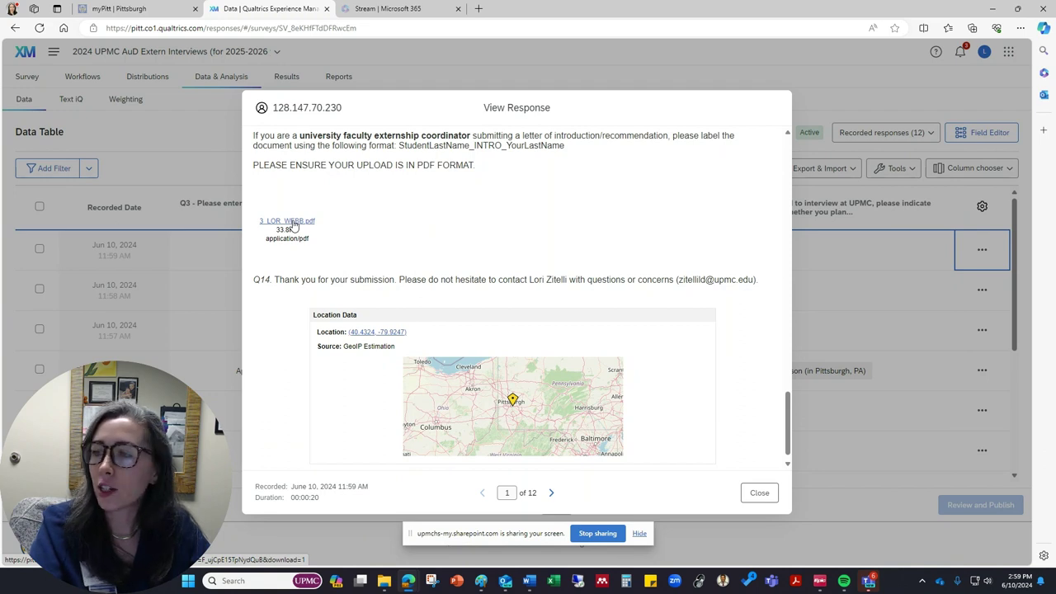
Download 3_LOR_WEBB (1).pdf, open it to check its contents, then close it
left_click(293, 223)
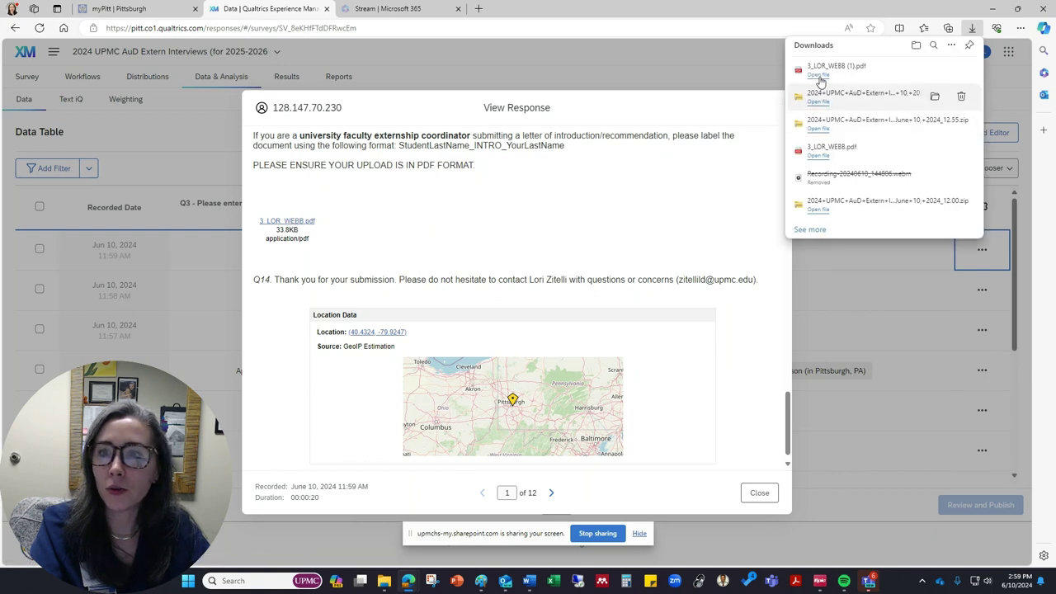
left_click(819, 76)
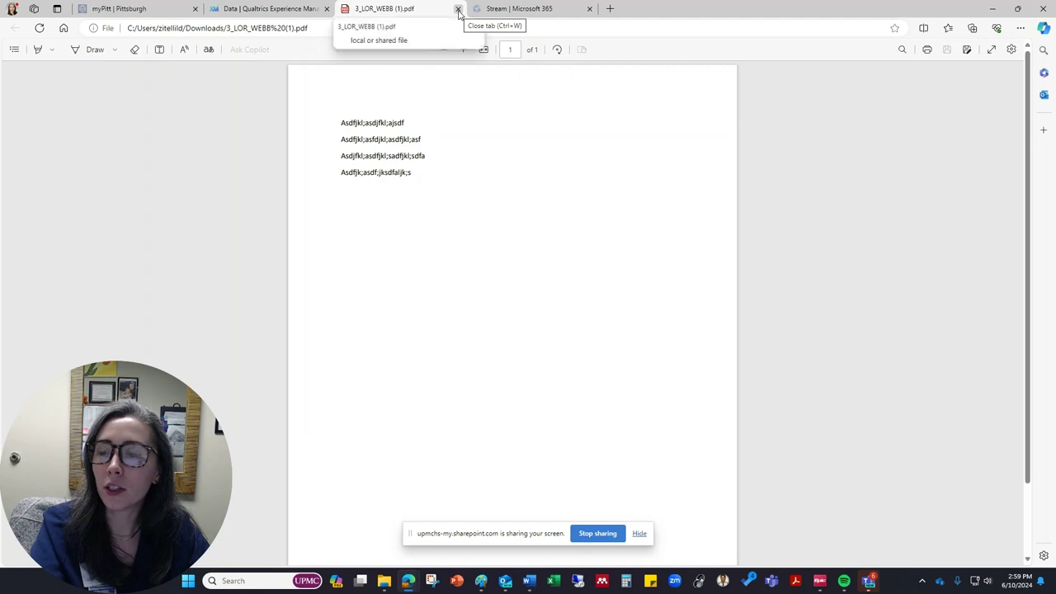
left_click(458, 10)
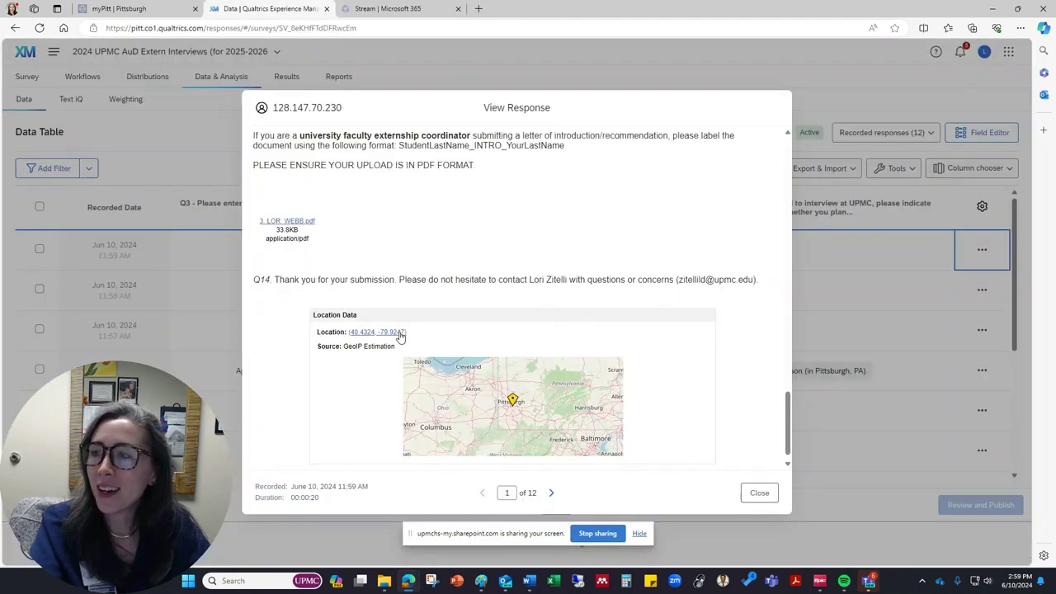
Close the response and export the data table as a CSV download
left_click(758, 494)
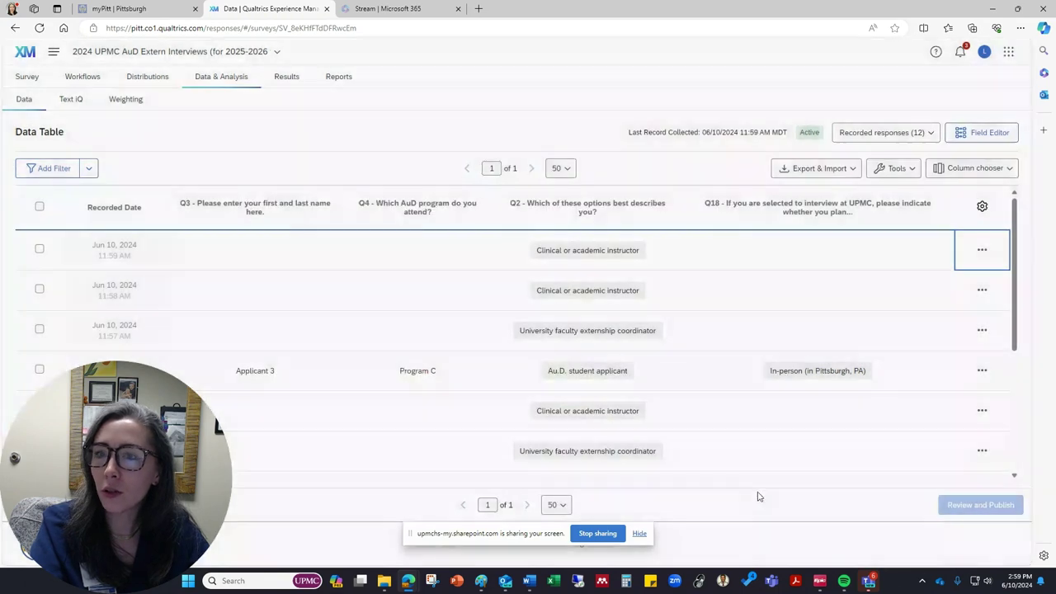
left_click(848, 168)
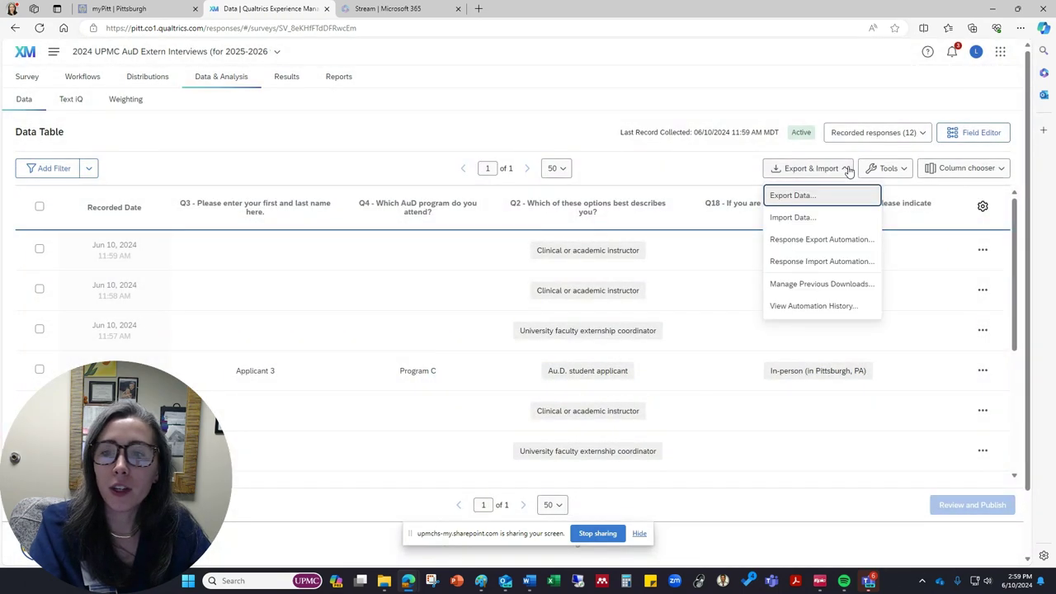
left_click(779, 198)
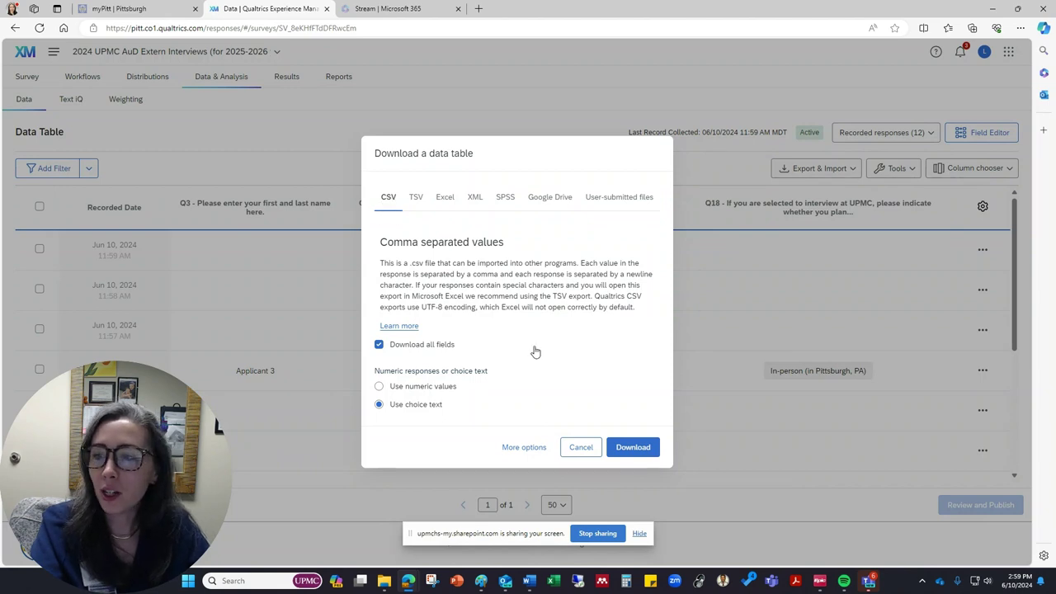
left_click(635, 448)
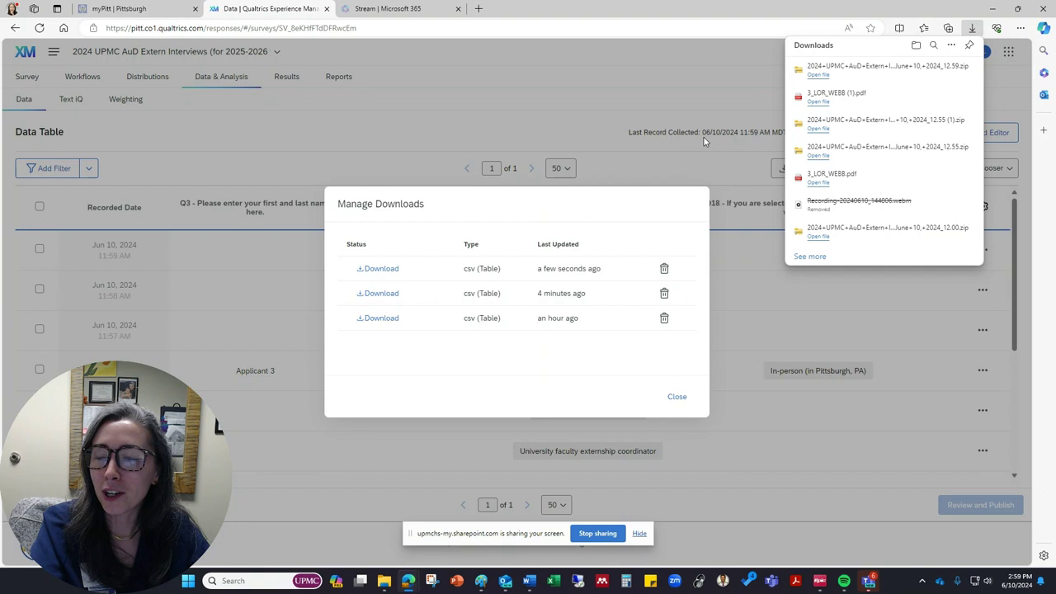
Open the downloaded June 10, 2024_12.59 zip and launch the CSV inside it
left_click(817, 75)
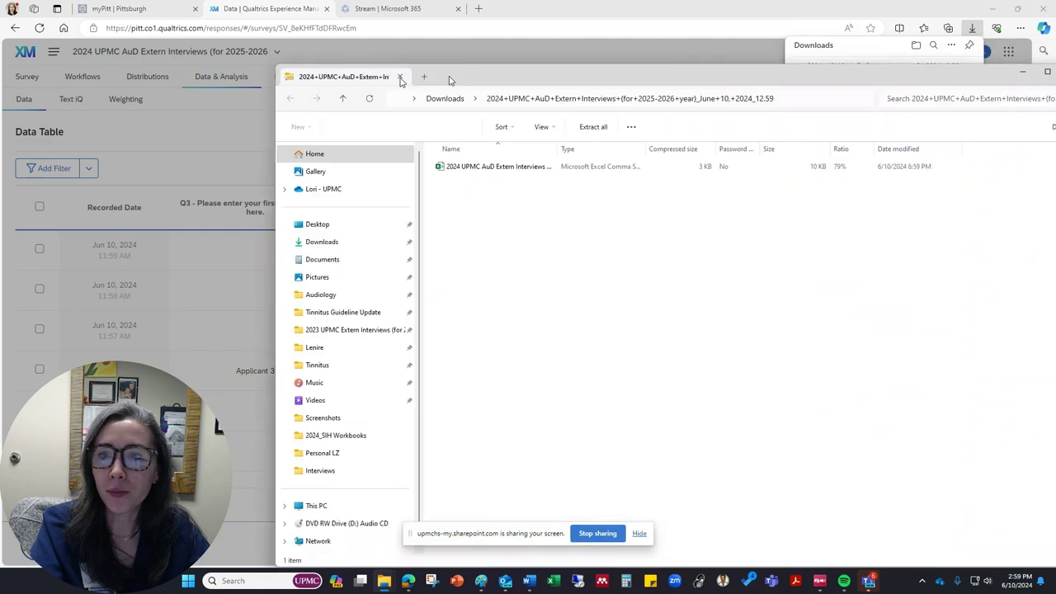
left_click_drag(452, 79, 256, 47)
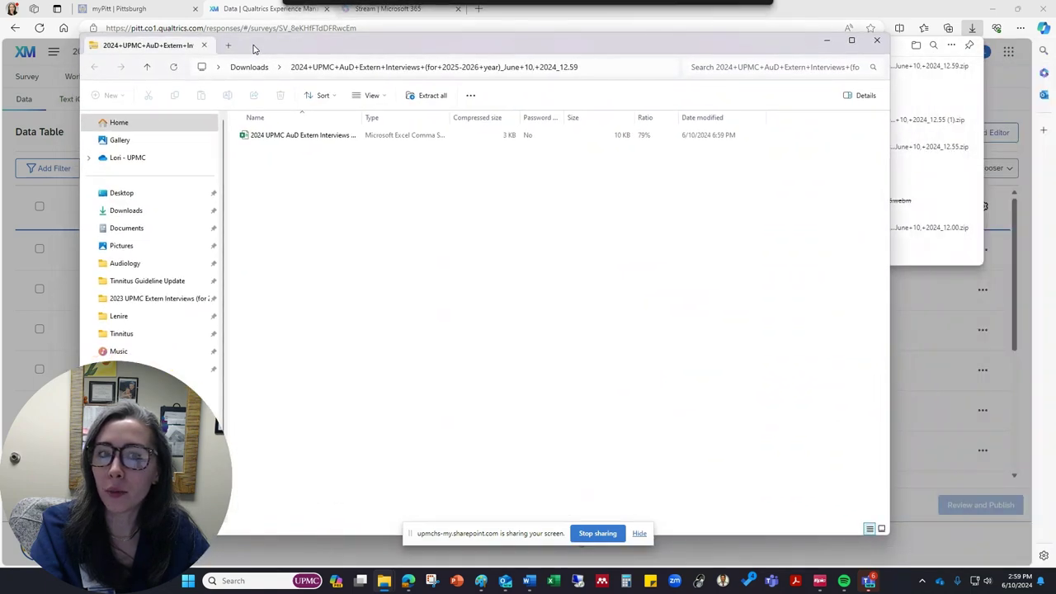
double_click(289, 136)
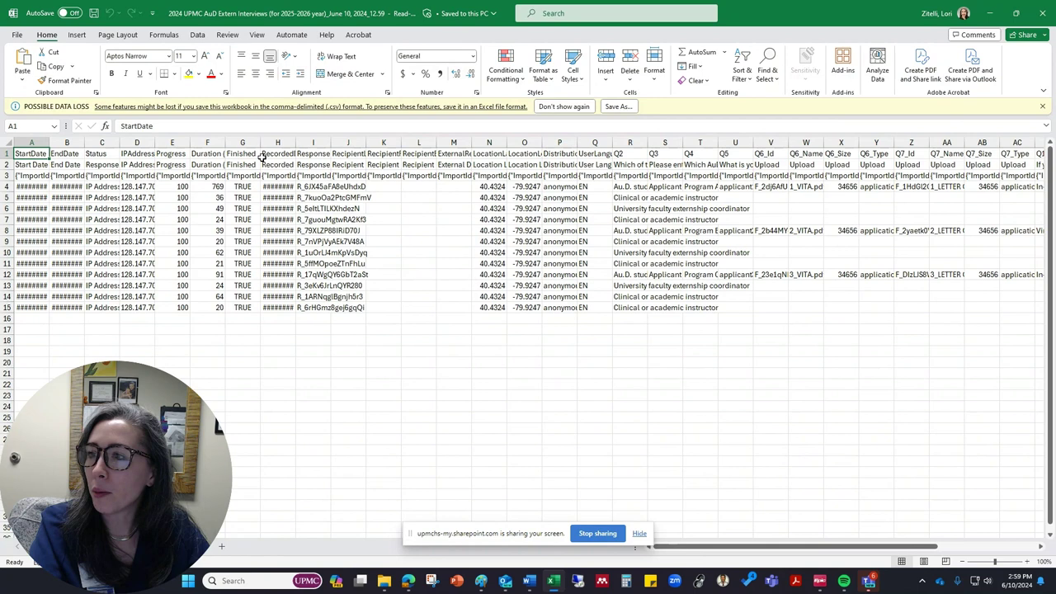
Widen column R so Q2 answers like 'Au.D. student applicant' show in full
left_click_drag(599, 142, 46, 141)
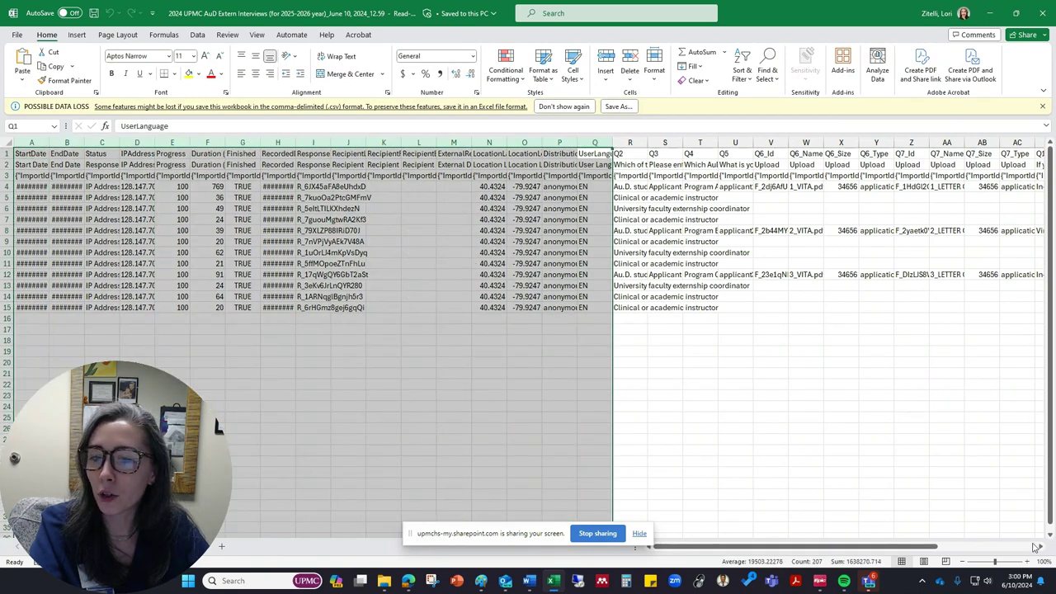
left_click_drag(1041, 550, 1041, 549)
left_click(243, 318)
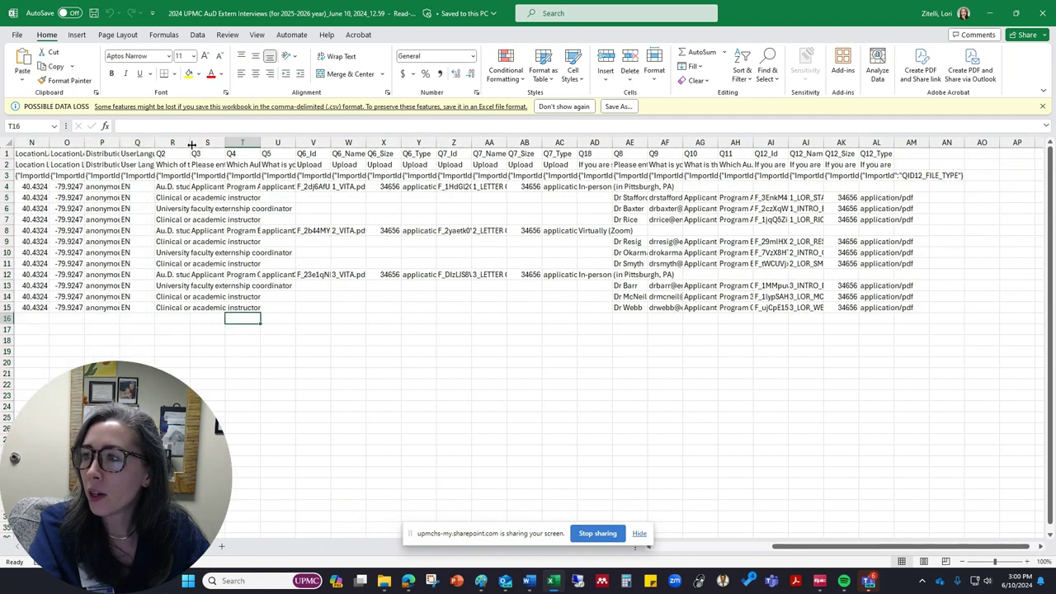
left_click_drag(192, 144, 320, 144)
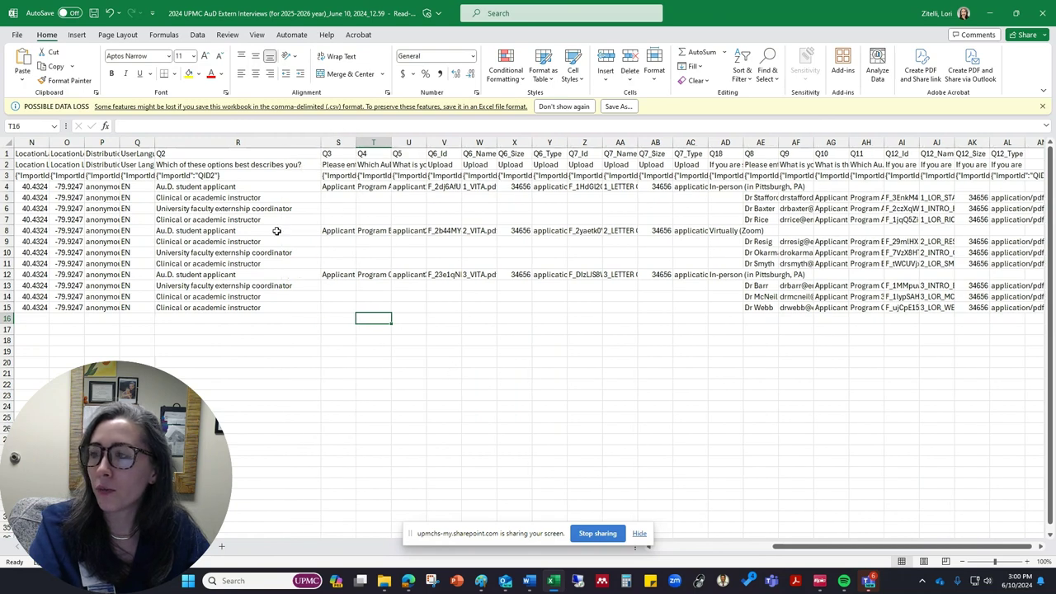
Widen columns S, T and U to show applicant names, program choices and email addresses
left_click(7, 186)
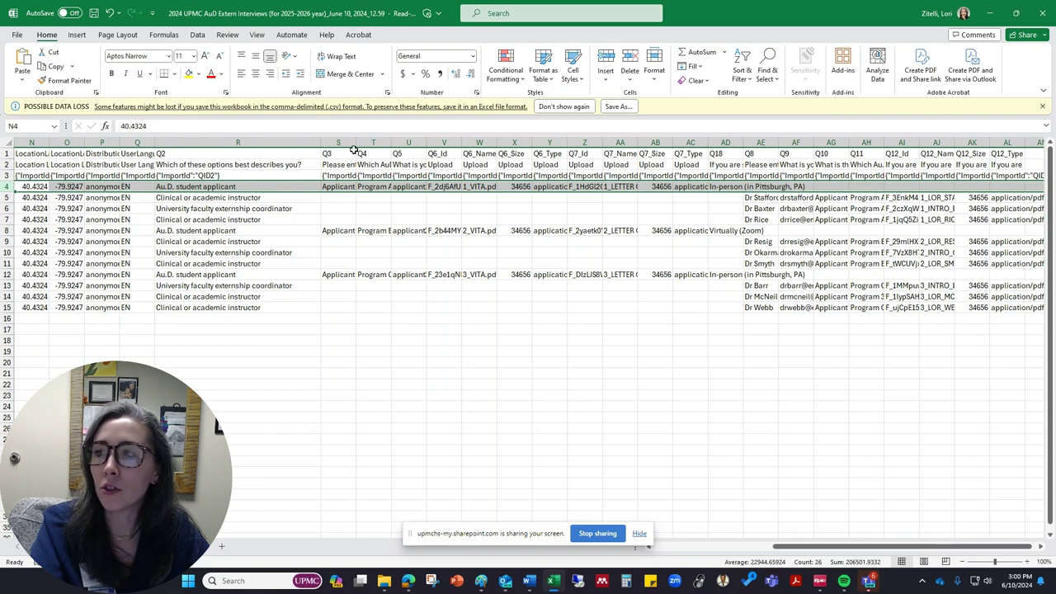
left_click_drag(356, 142, 400, 142)
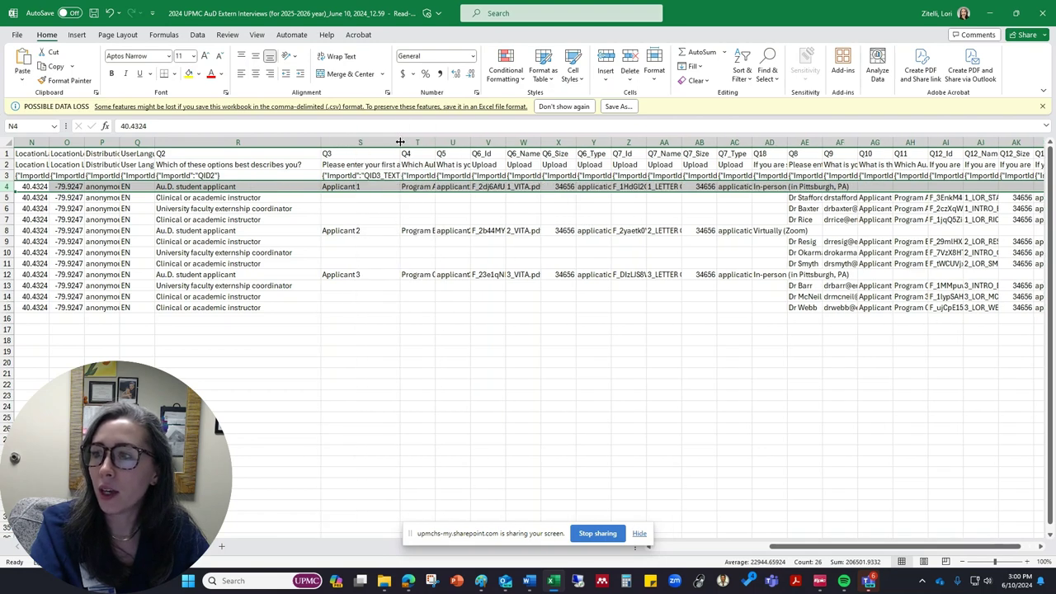
left_click(349, 187)
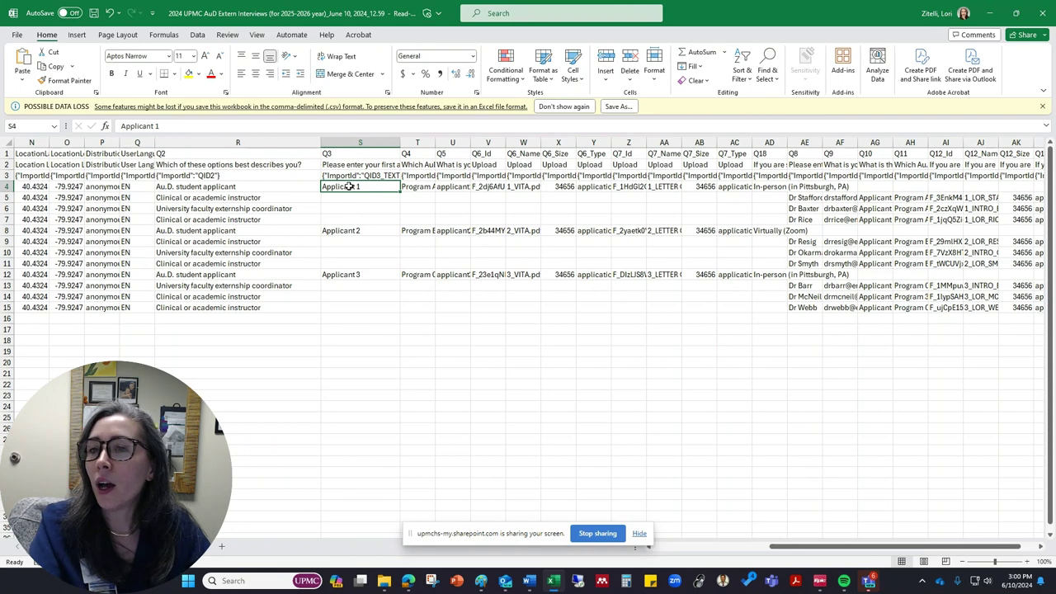
left_click_drag(435, 142, 508, 142)
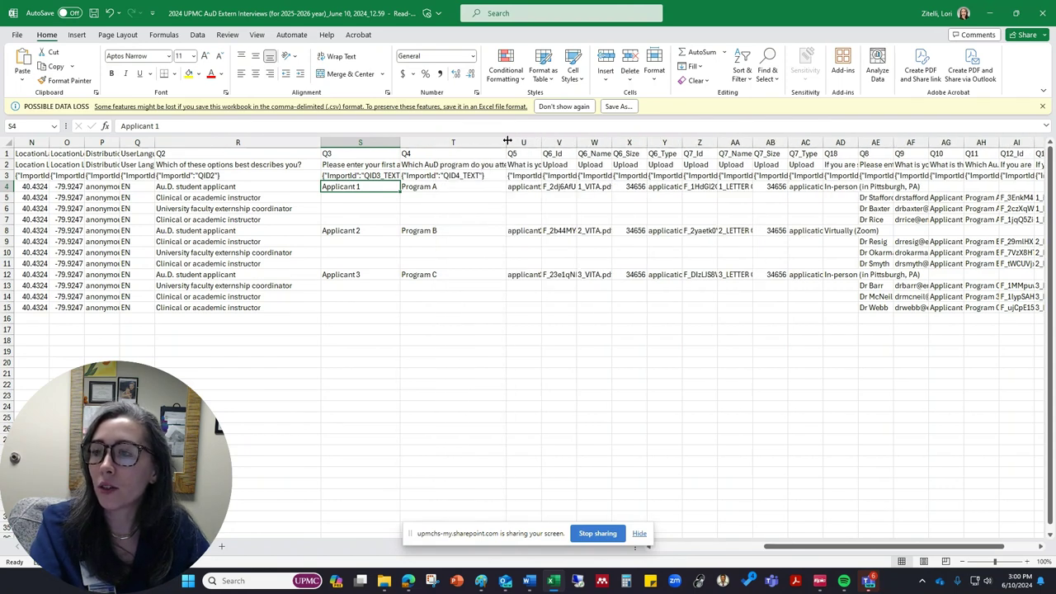
left_click(437, 164)
left_click(421, 189)
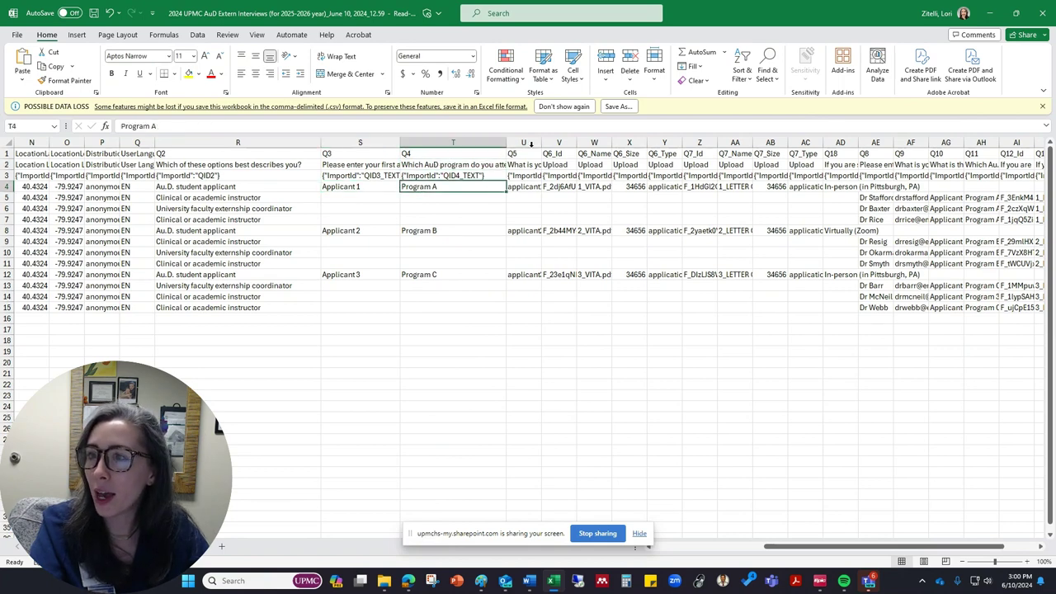
left_click_drag(541, 142, 622, 142)
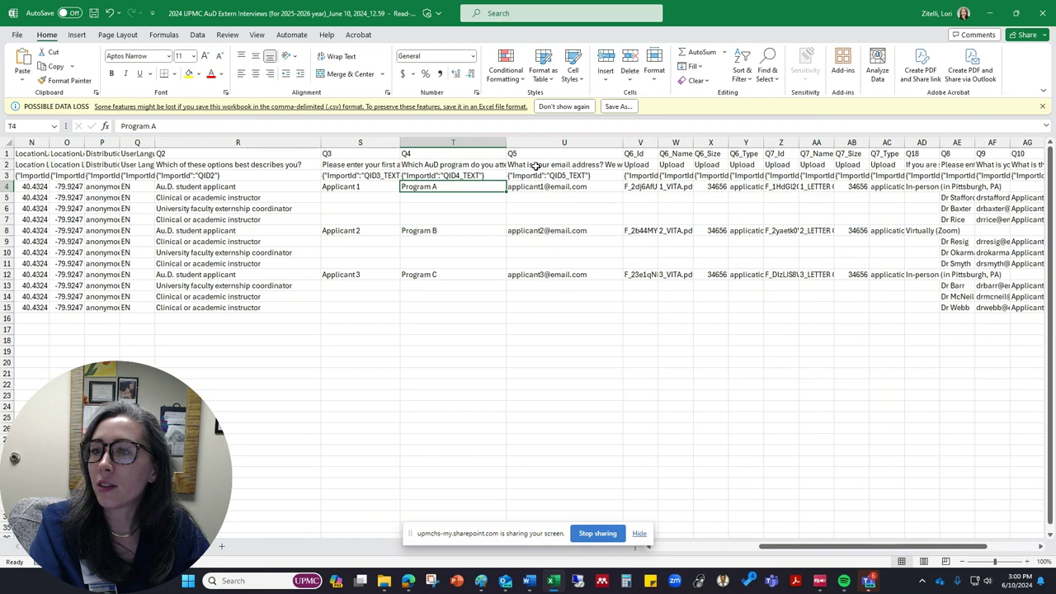
left_click(521, 189)
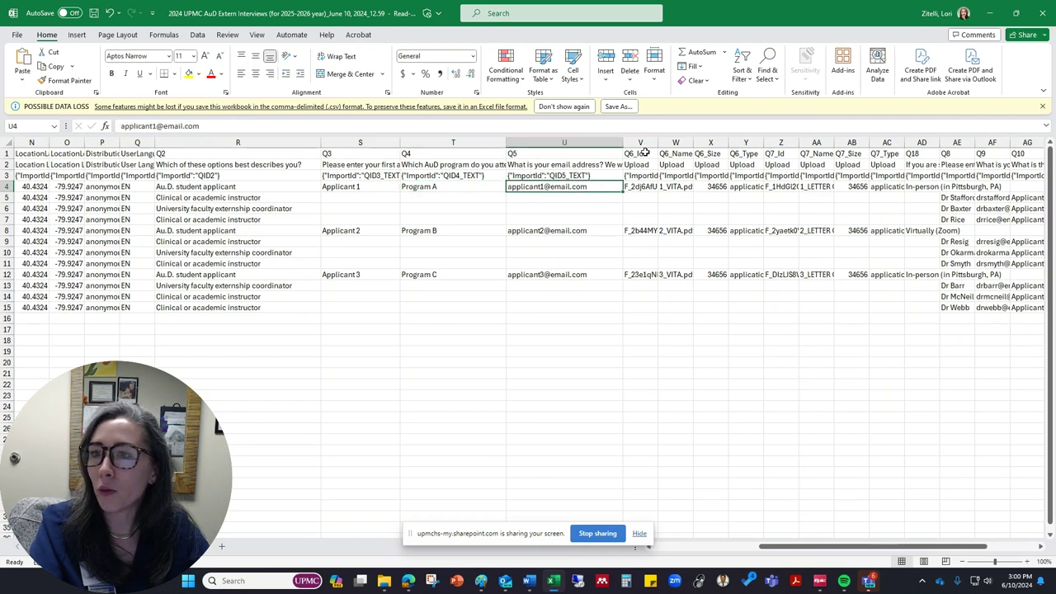
Widen column V for vita file IDs and column AD for interview format preferences
left_click_drag(657, 142, 696, 142)
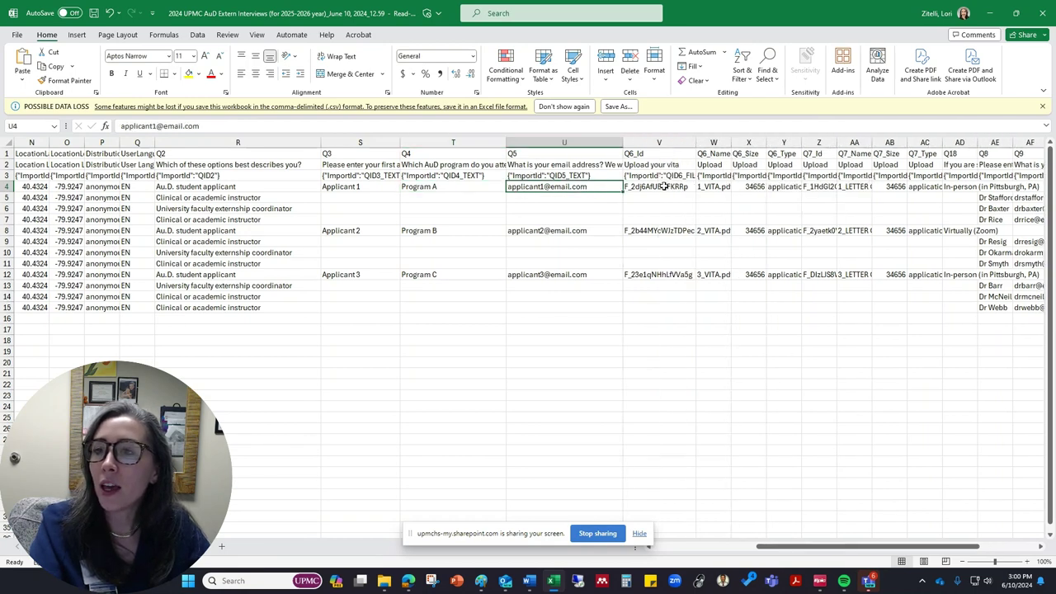
left_click(664, 186)
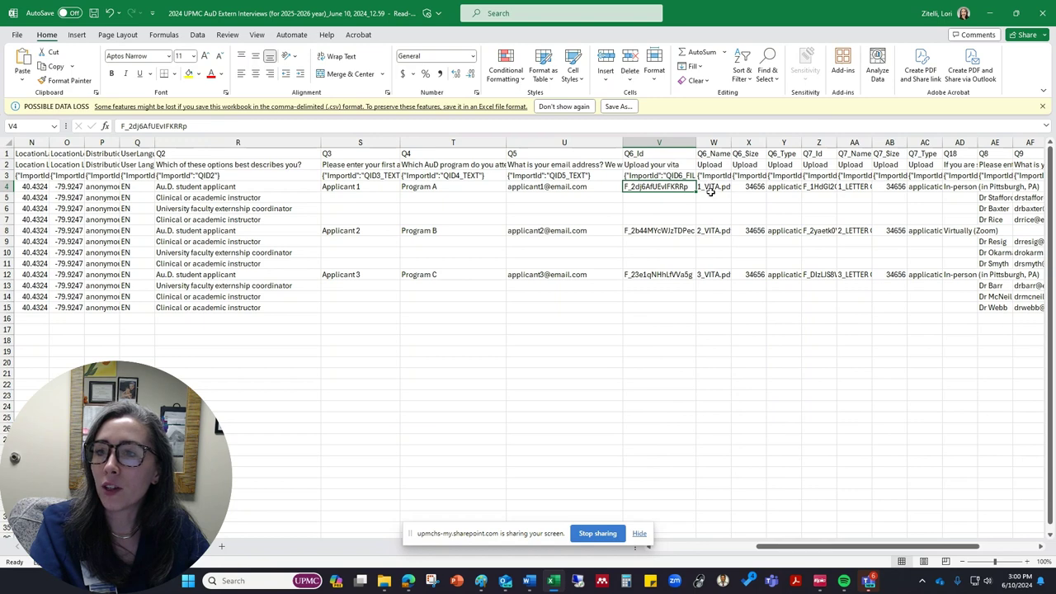
left_click(713, 187)
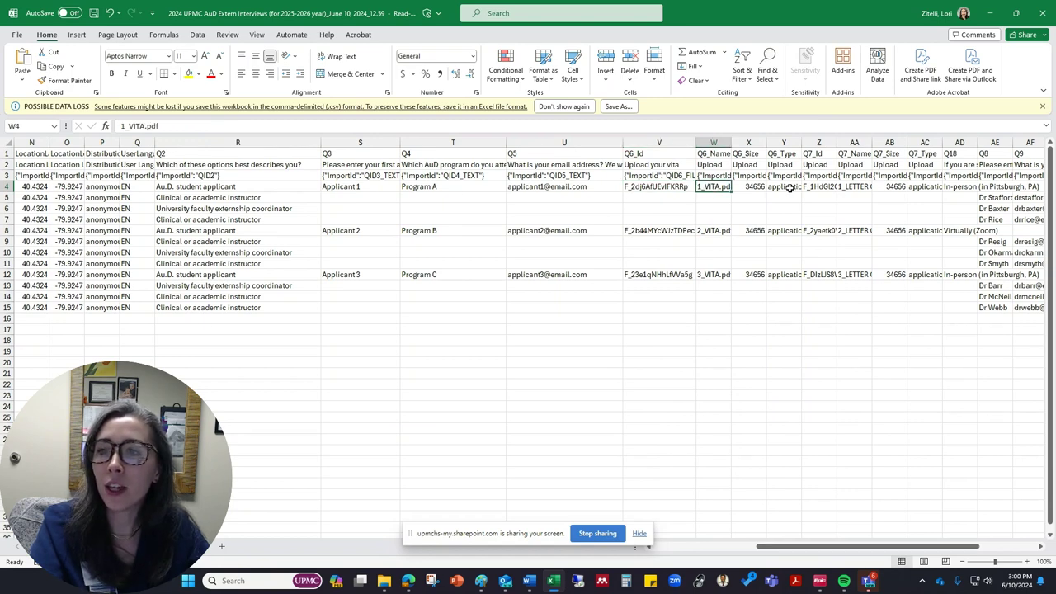
left_click(847, 188)
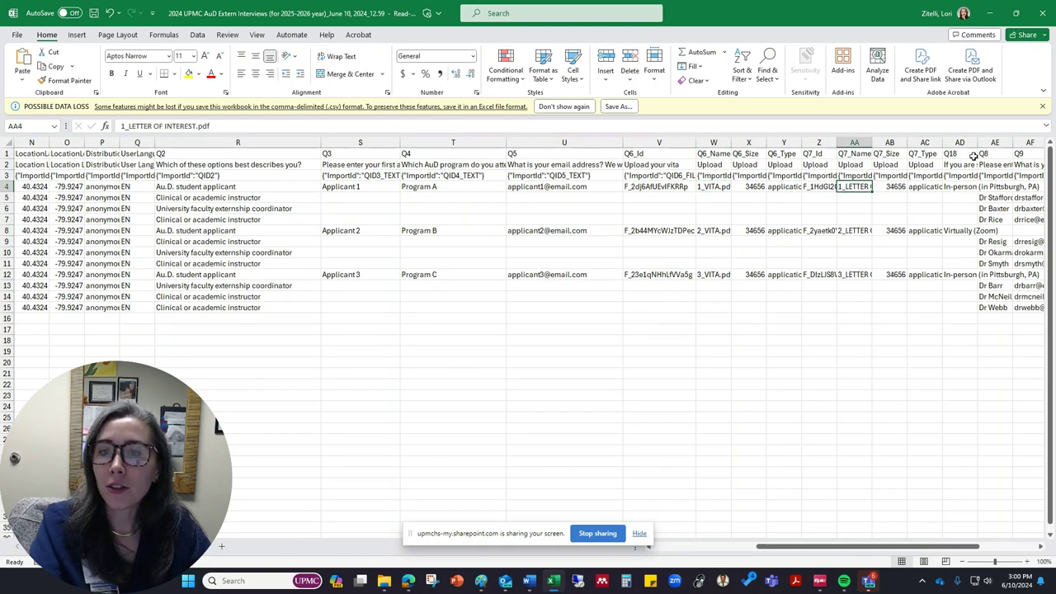
scroll(642, 156, "right", 5)
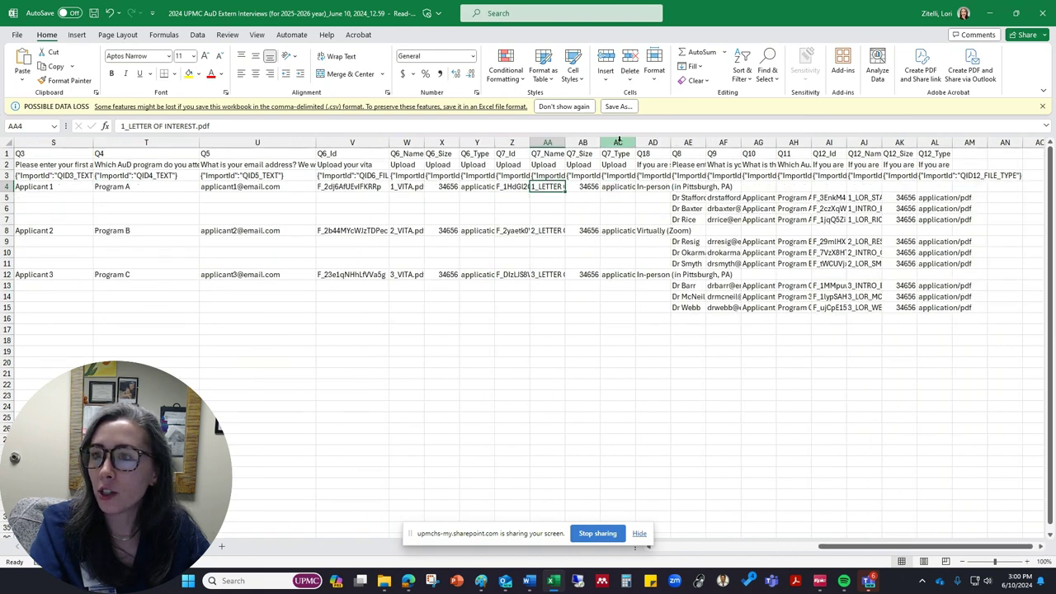
left_click_drag(669, 143, 765, 144)
left_click(674, 187)
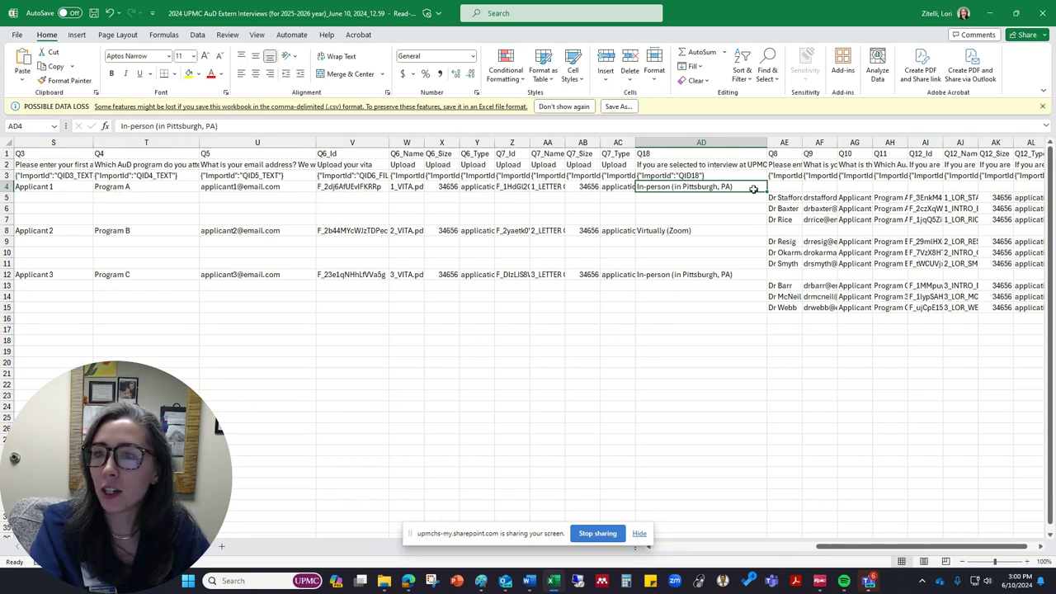
Widen columns AE and AF so recommender names and email addresses show in full
left_click_drag(801, 143, 860, 143)
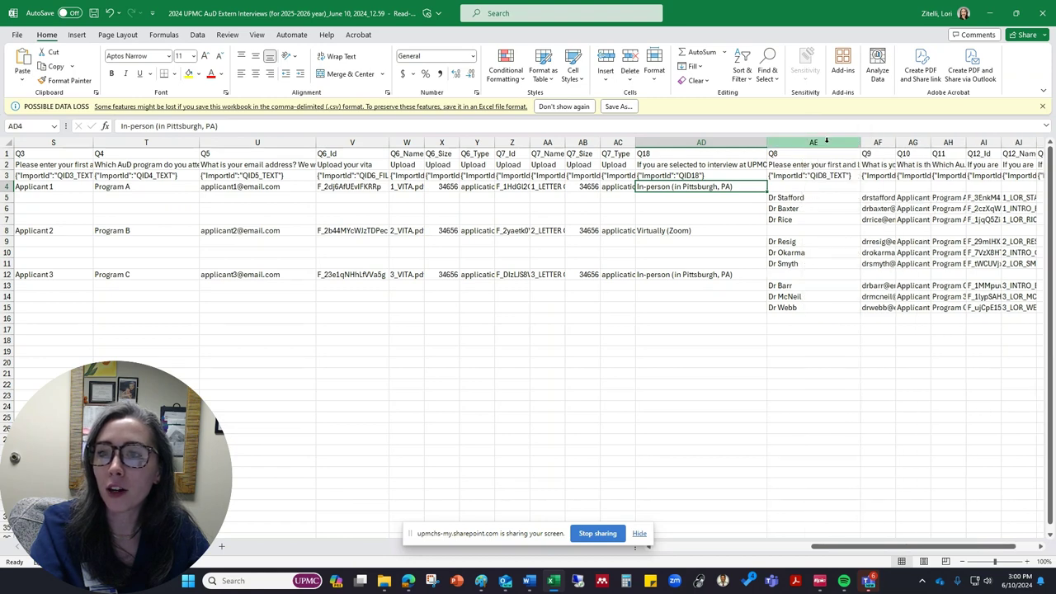
left_click(825, 142)
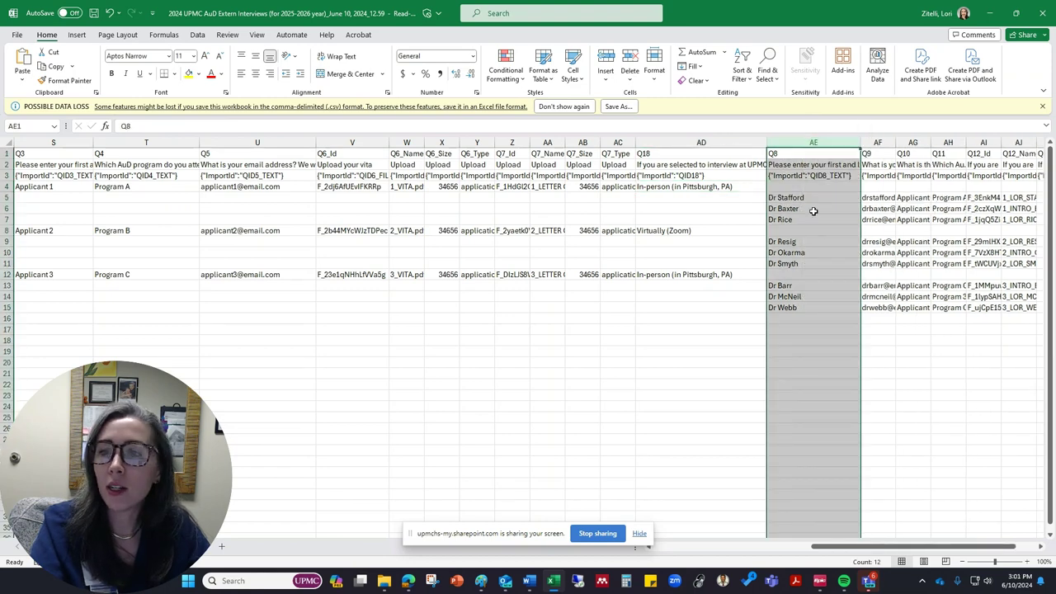
left_click(7, 198)
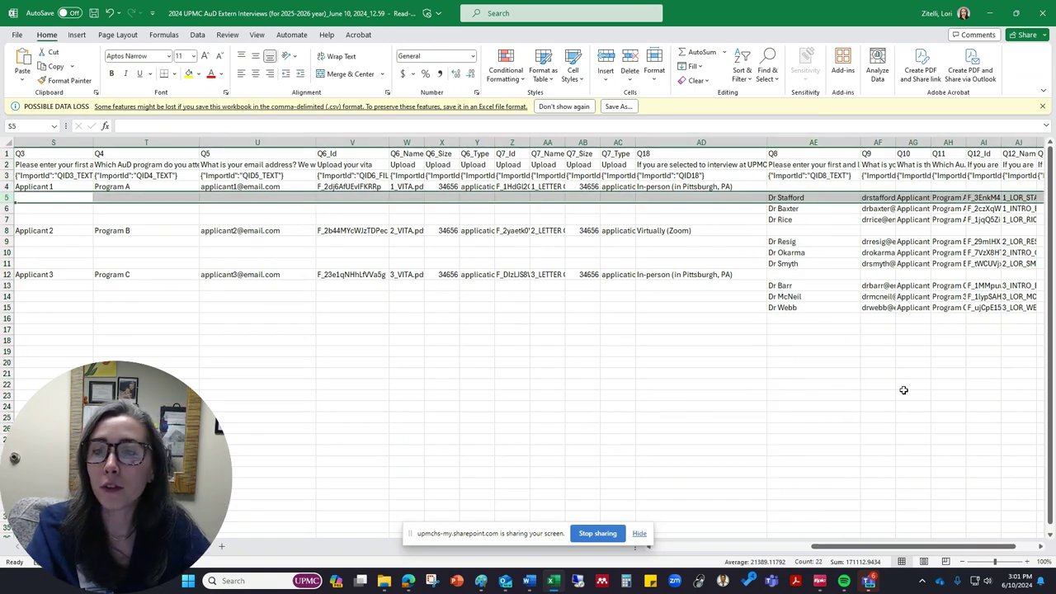
left_click(1041, 549)
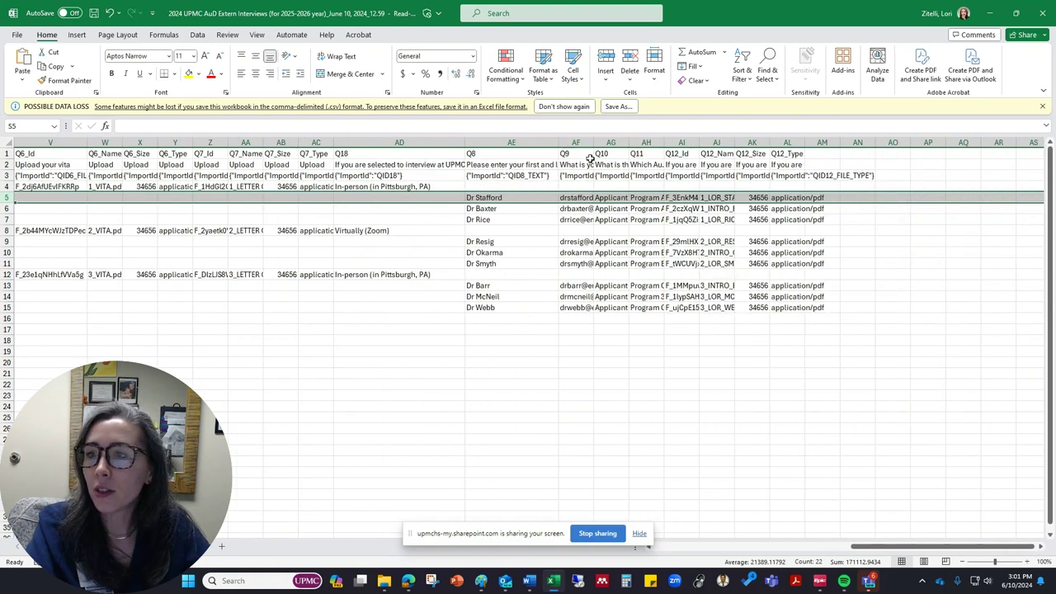
left_click_drag(596, 142, 751, 141)
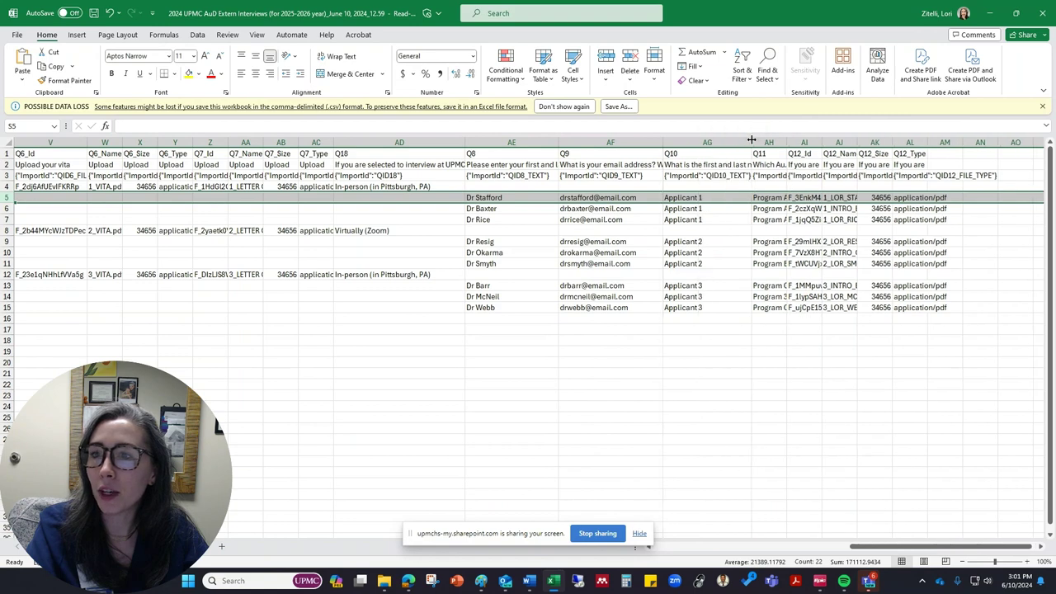